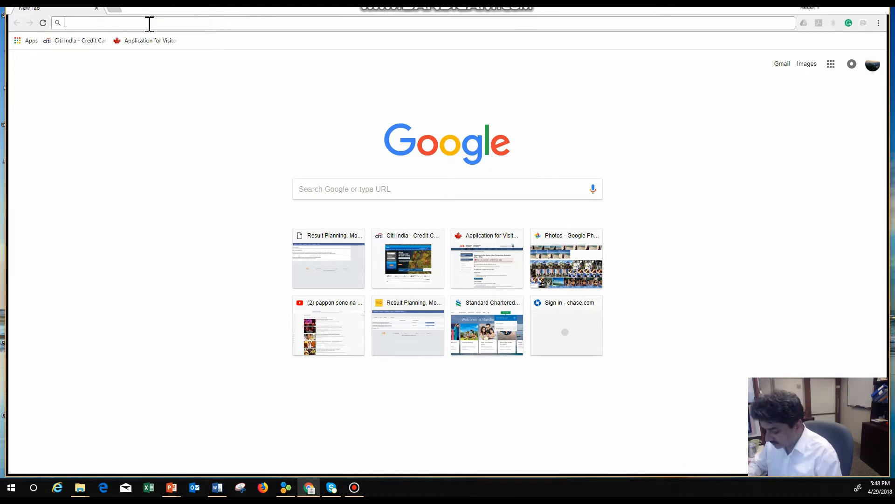
# Open the myUNFPA portal and sign in with Google using the organisation's business account
pyautogui.write('myunfpa.org')
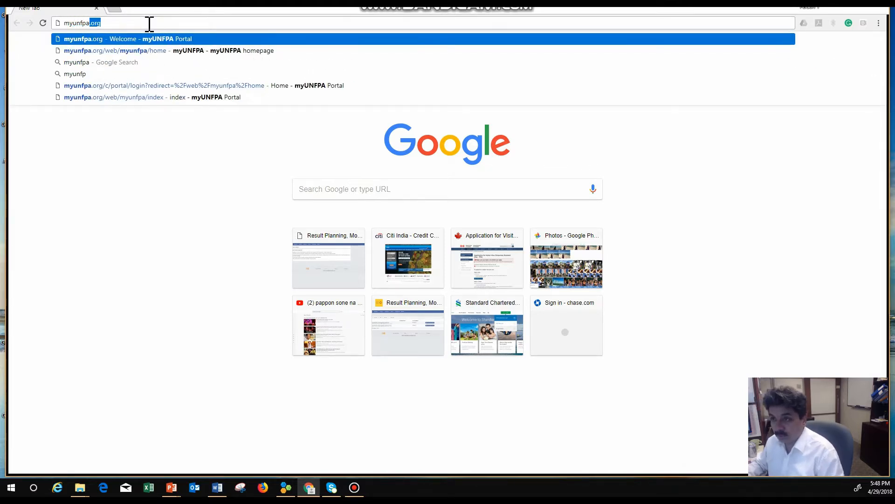
pyautogui.press('Return')
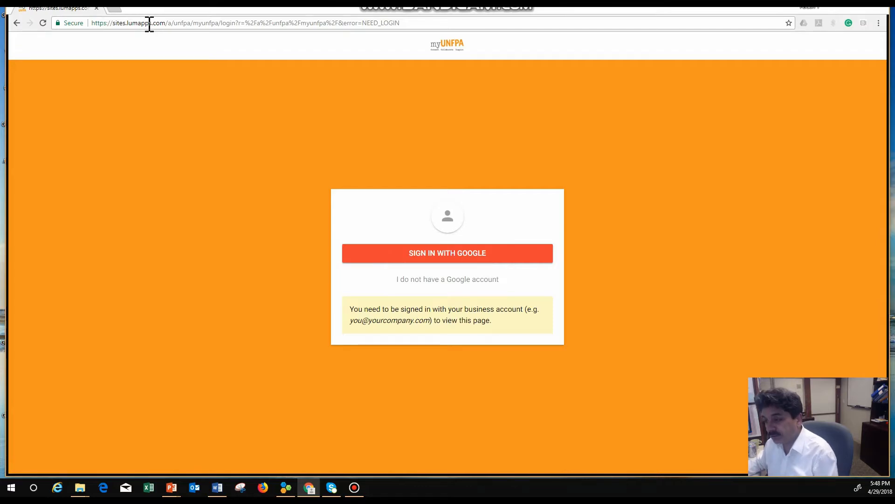
pyautogui.click(411, 252)
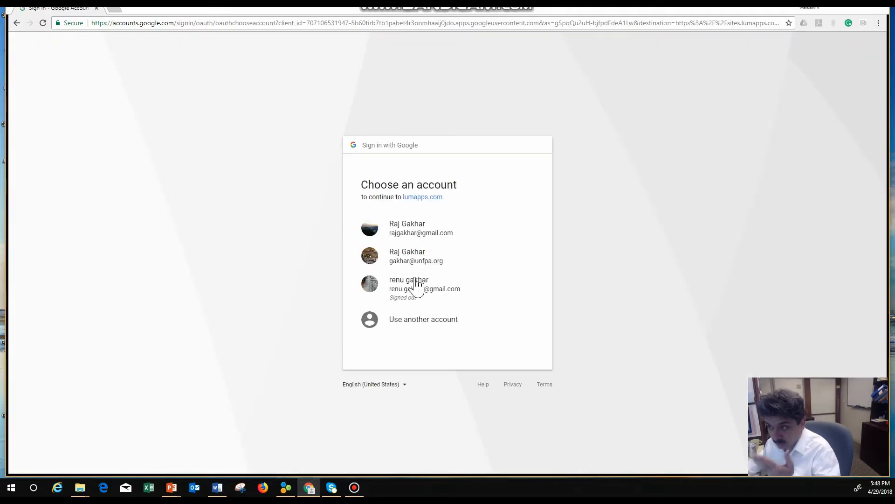
pyautogui.click(412, 263)
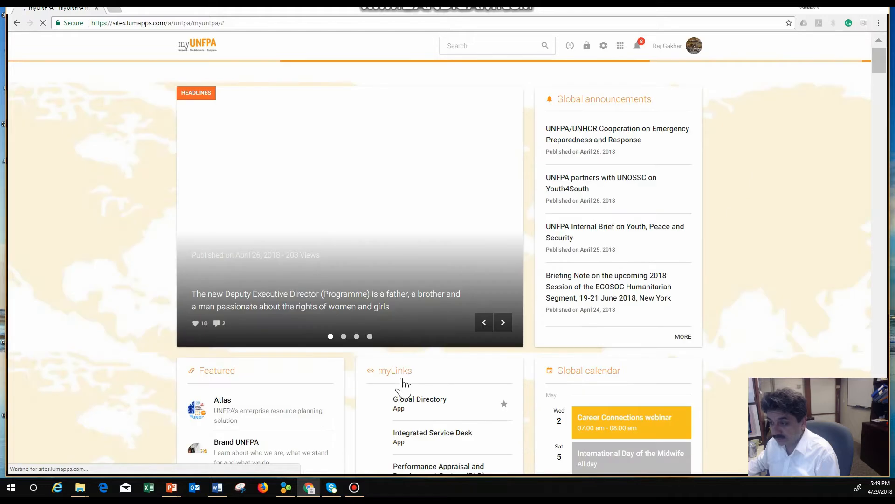
# Open the Strategic Information System (SIS) app from myLinks and log in to the myUNFPA portal
pyautogui.scroll(-4, 406, 392)
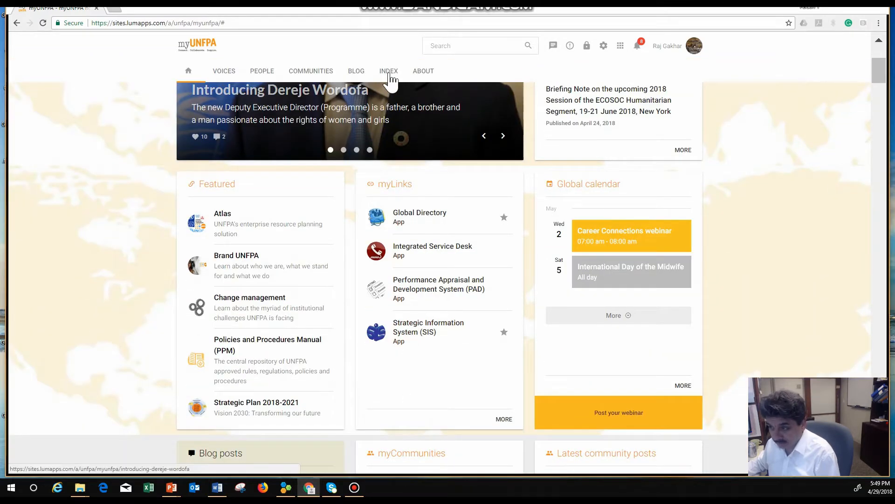
pyautogui.click(400, 342)
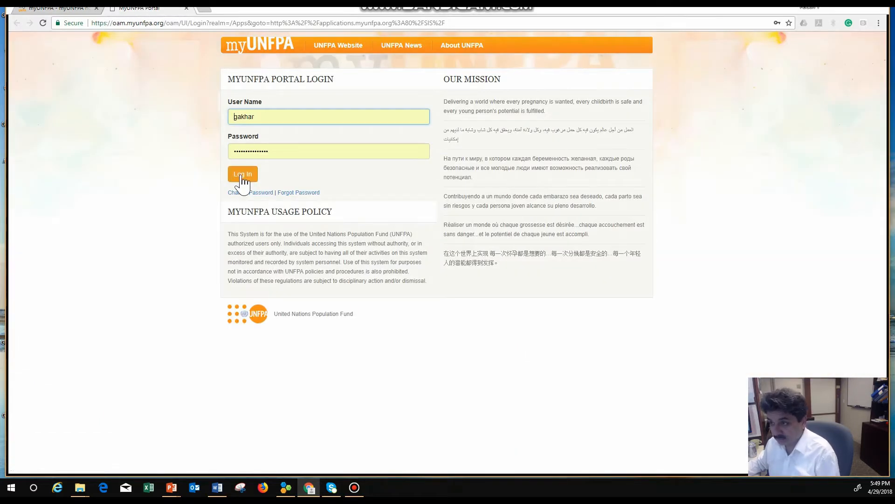
pyautogui.click(242, 176)
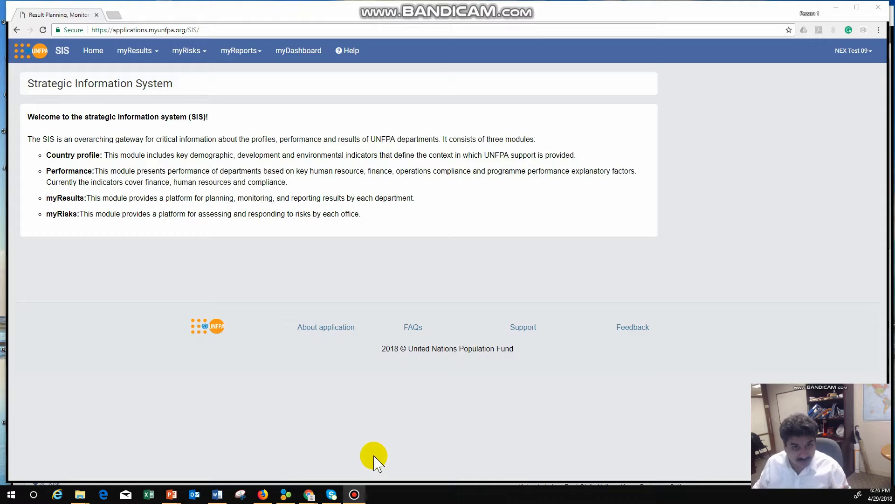
# Open the Risk Assessment page from the myRisks module
pyautogui.click(198, 57)
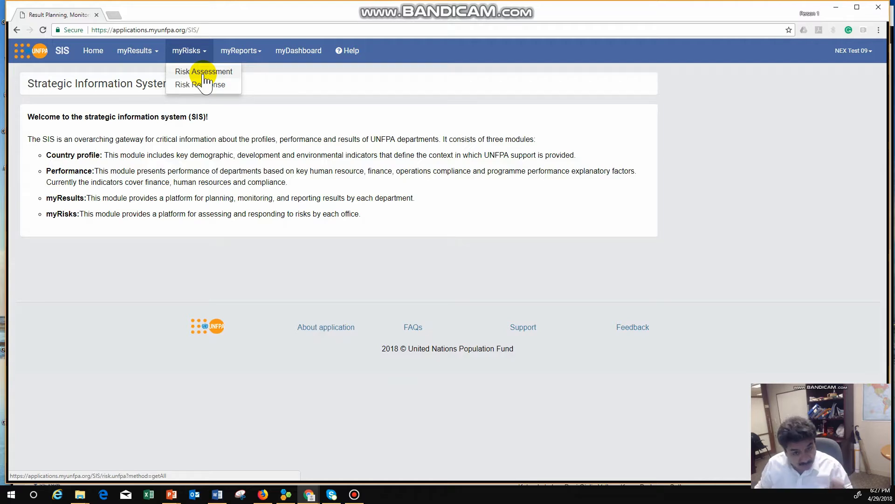
pyautogui.click(203, 74)
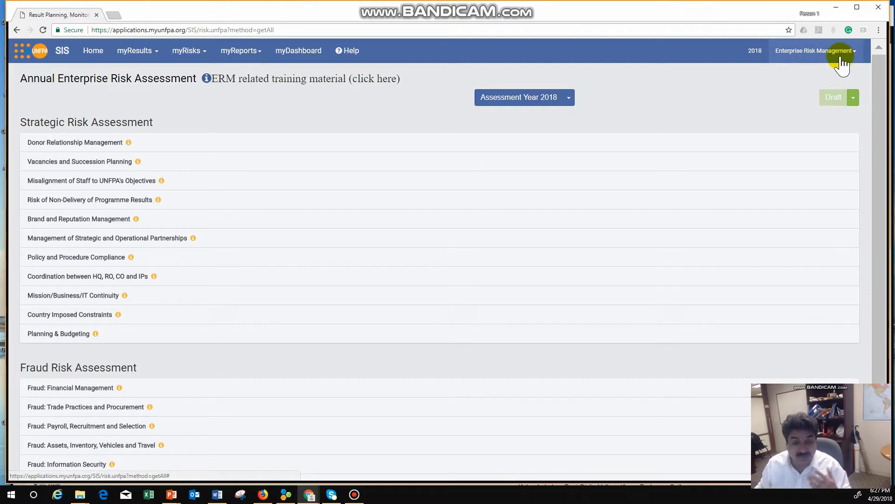
# Examine the Draft status options and open the ERM related training material link
pyautogui.click(852, 99)
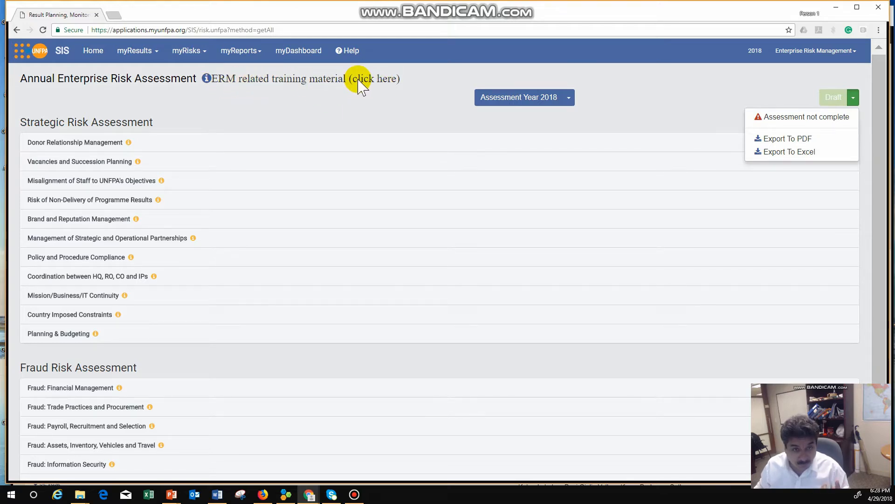
pyautogui.click(217, 77)
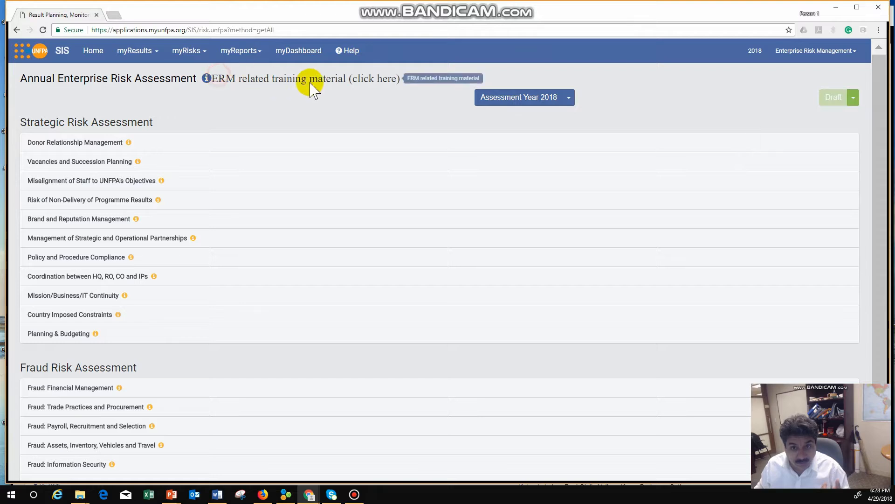
pyautogui.click(396, 80)
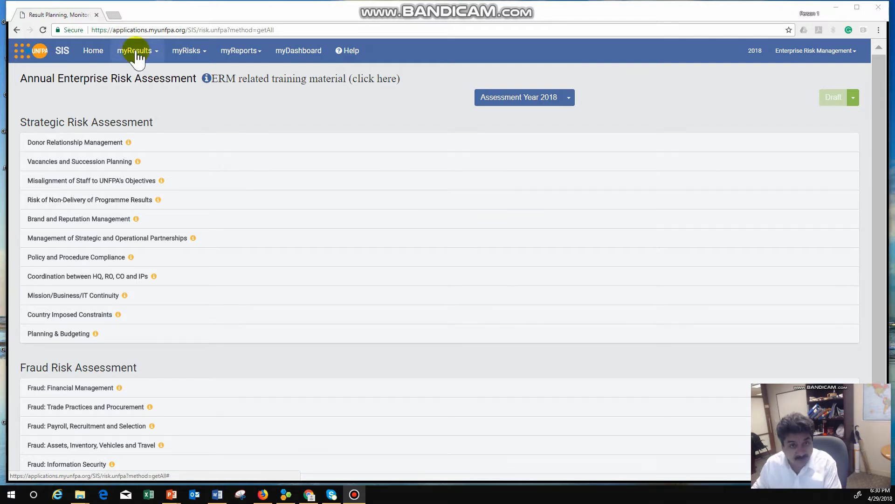
# Expand the Vacancies and Succession Planning risk area under Strategic Risk Assessment
pyautogui.click(189, 51)
pyautogui.click(188, 52)
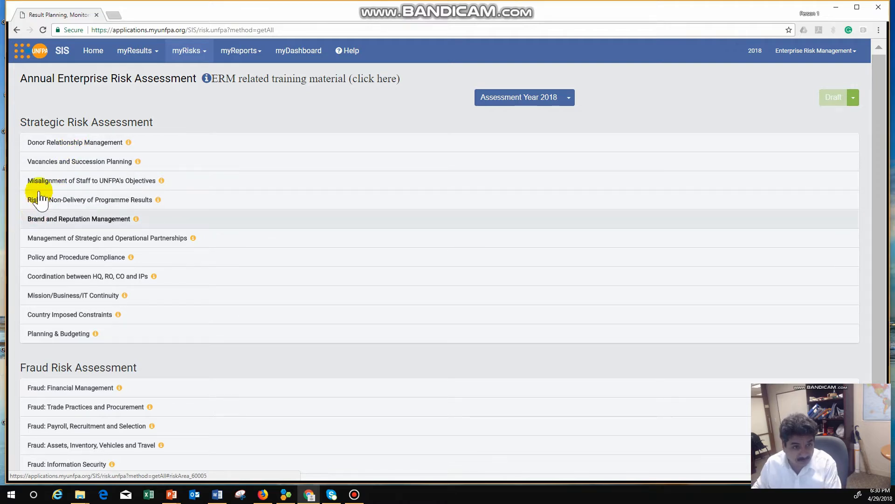
pyautogui.click(36, 167)
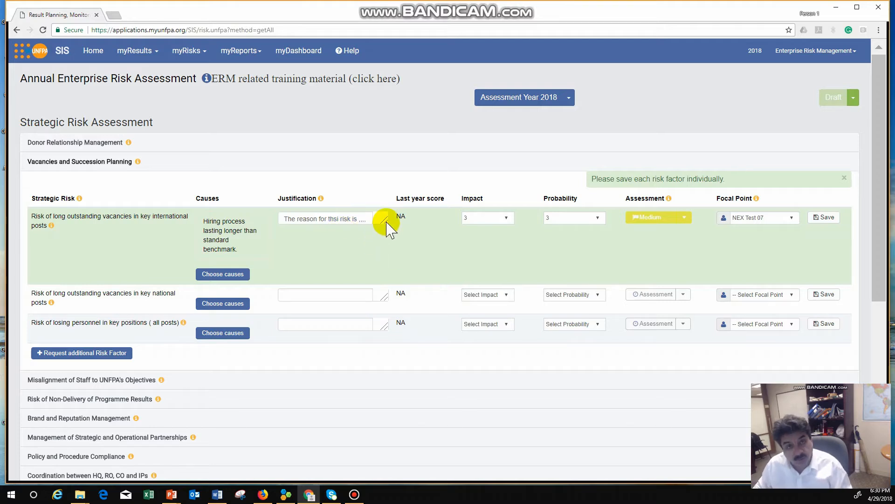
# Set impact and probability to 0 for the international-posts vacancy risk and save that risk factor
pyautogui.moveTo(387, 222); pyautogui.dragTo(438, 410)
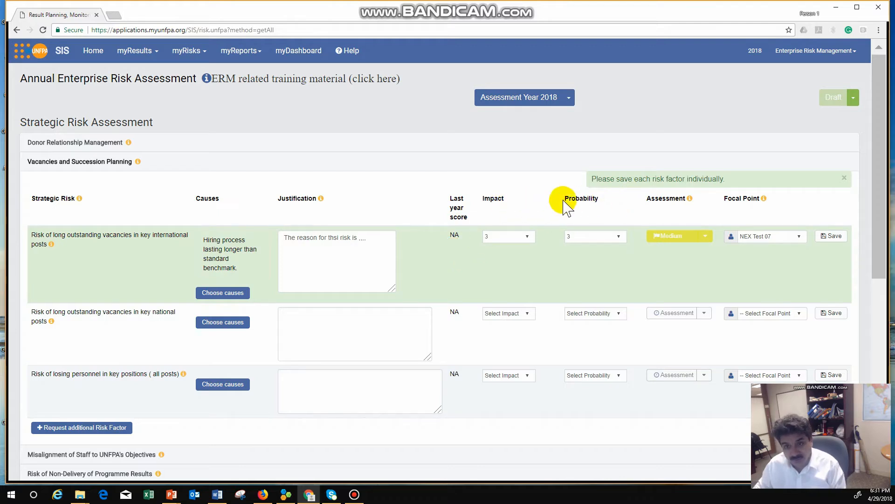
pyautogui.click(528, 236)
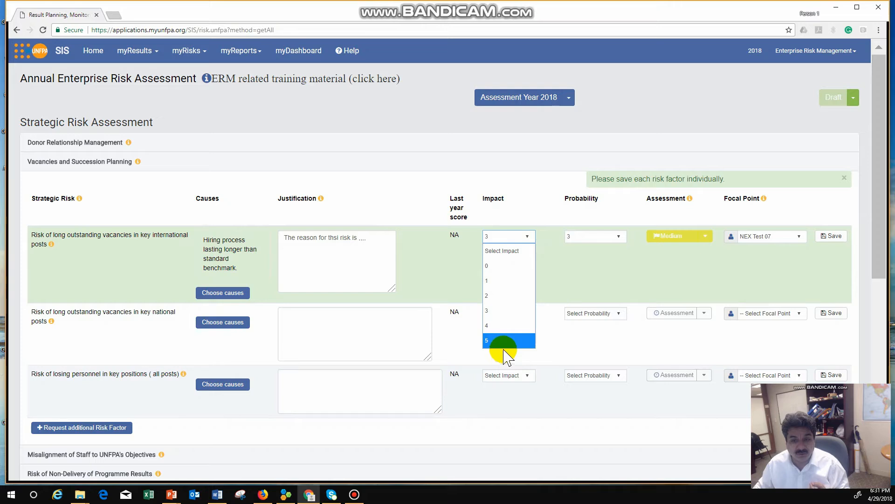
pyautogui.click(506, 275)
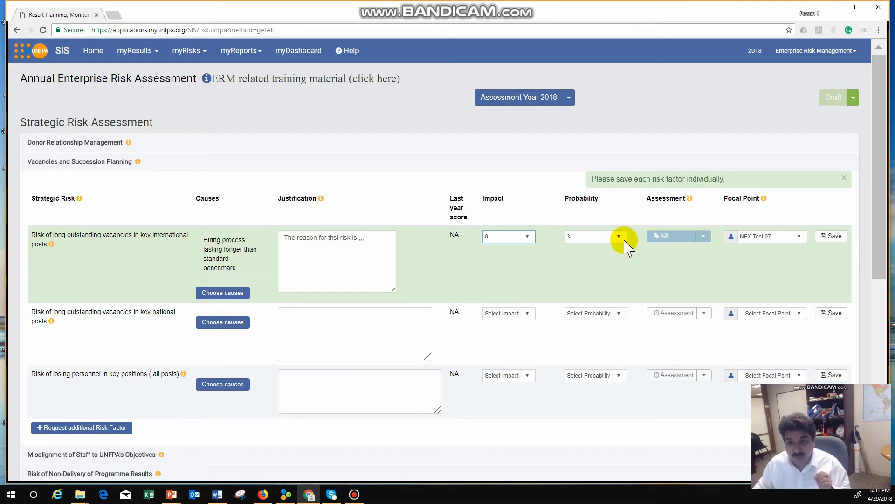
pyautogui.click(620, 238)
pyautogui.click(576, 263)
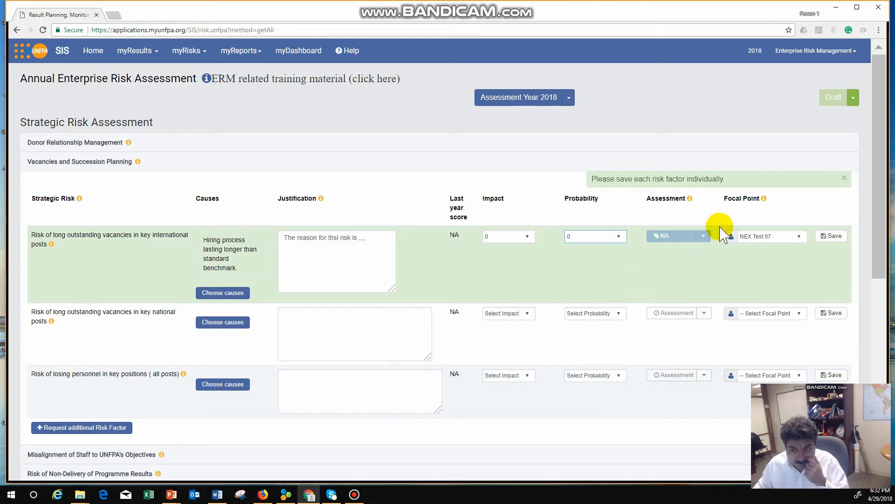
pyautogui.click(831, 236)
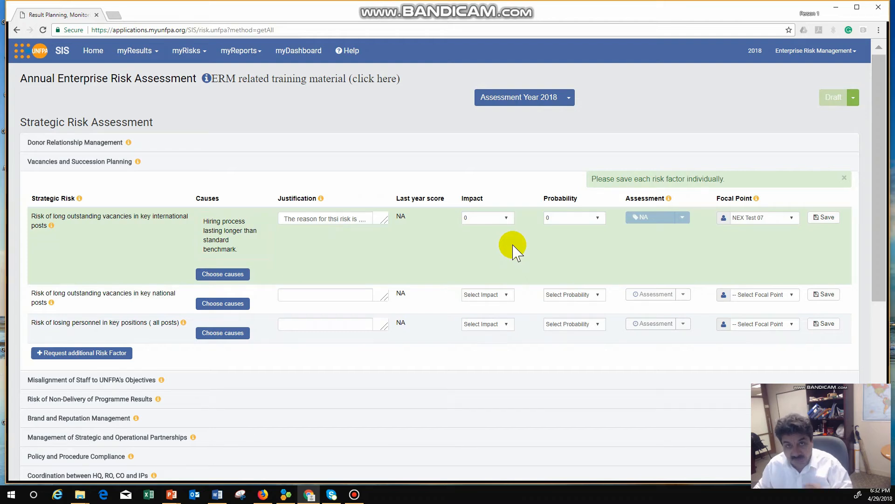
# Set impact to 2 and probability to 4 for the international-posts vacancy risk and save it
pyautogui.click(510, 219)
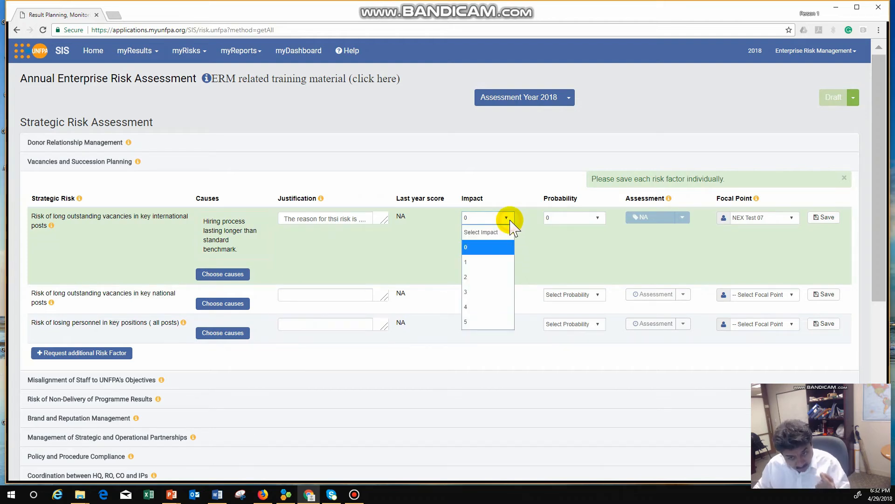
pyautogui.click(483, 277)
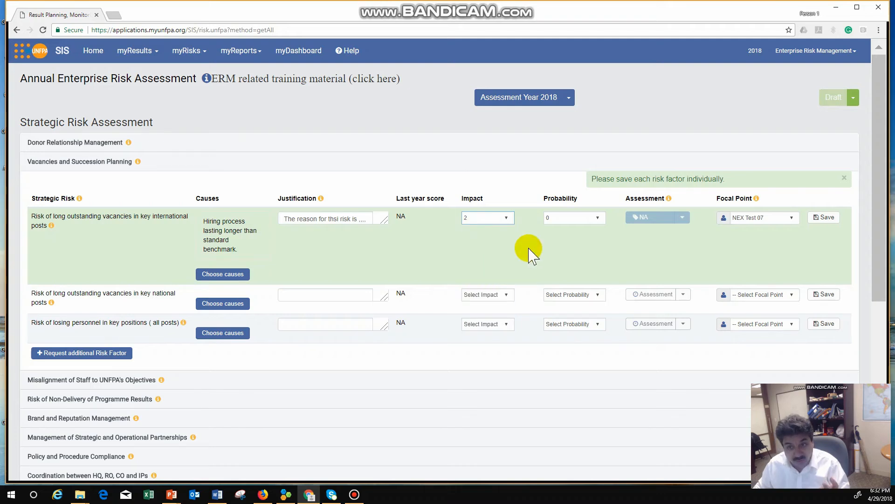
pyautogui.click(580, 220)
pyautogui.click(551, 307)
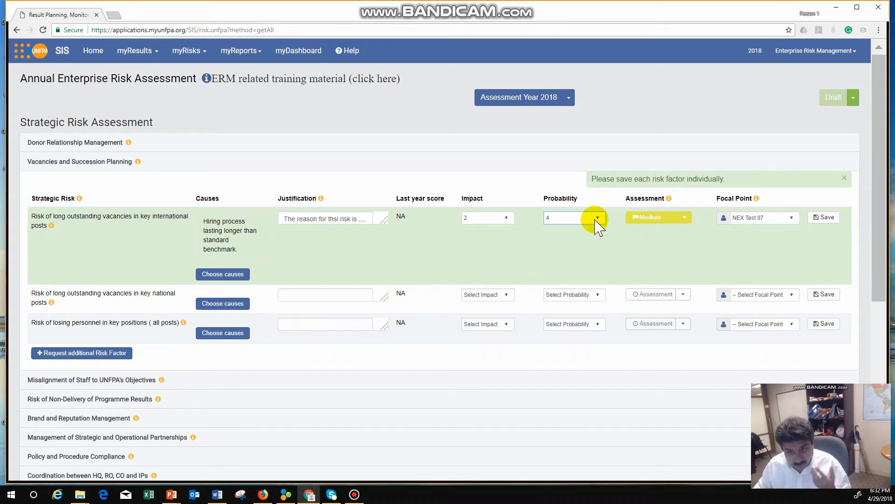
pyautogui.click(824, 217)
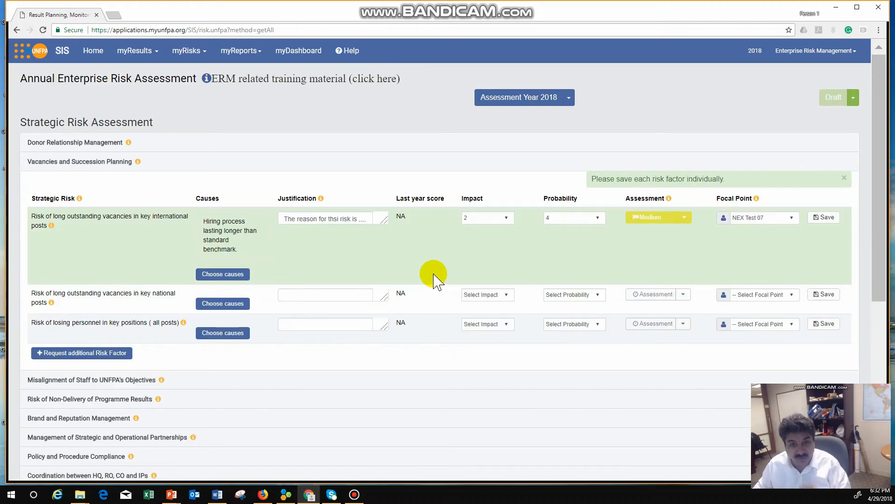
# Expand the Fraud: Financial Management risk area under Fraud Risk Assessment
pyautogui.moveTo(383, 219); pyautogui.dragTo(399, 279)
pyautogui.moveTo(370, 228); pyautogui.dragTo(246, 233)
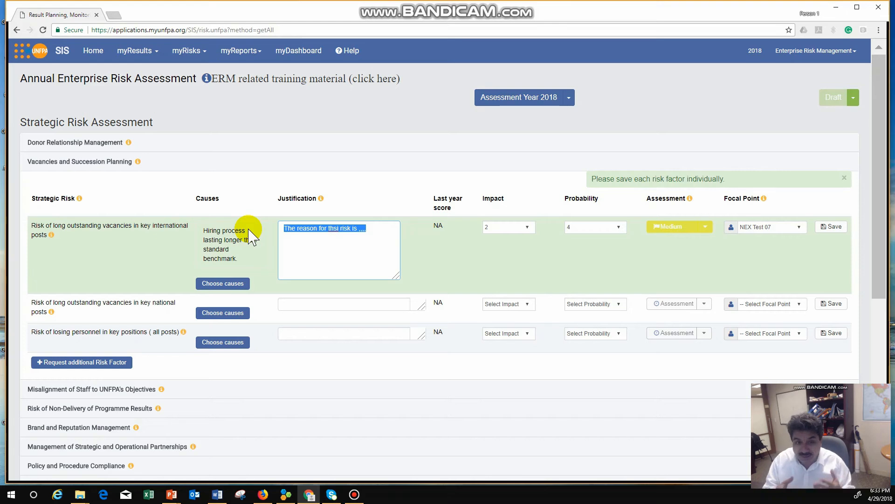
pyautogui.scroll(-6, 252, 236)
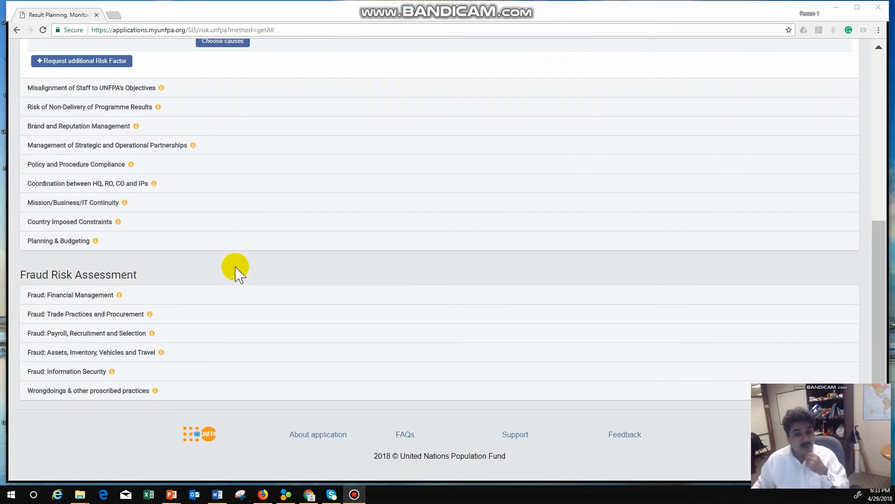
pyautogui.click(45, 298)
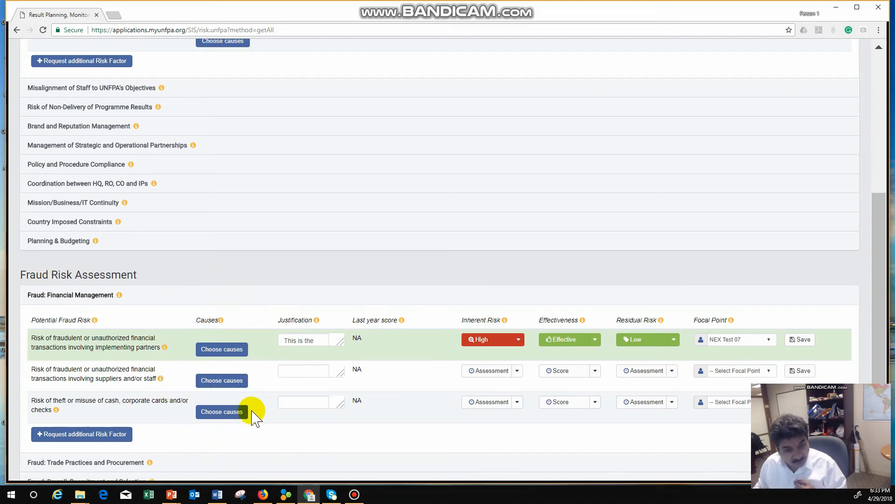
# Add cause 01 on weaknesses in monitoring compliance to the implementing-partners fraud risk and save the causes
pyautogui.click(226, 351)
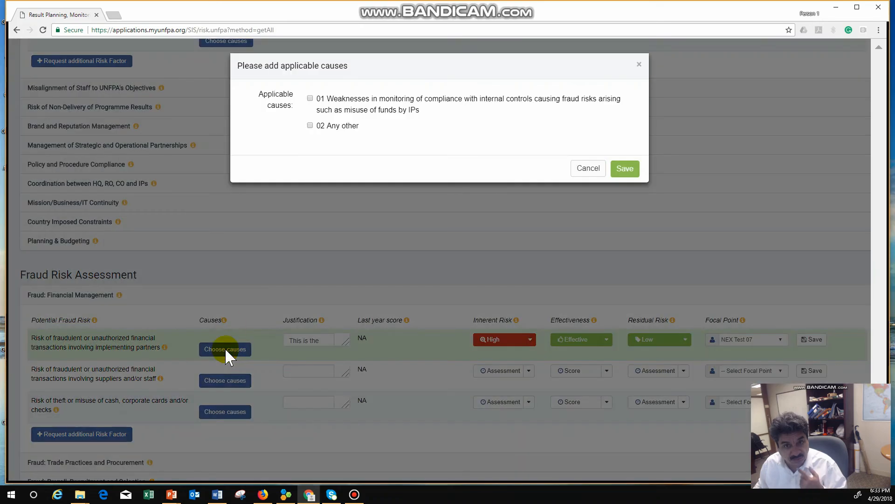
pyautogui.click(307, 98)
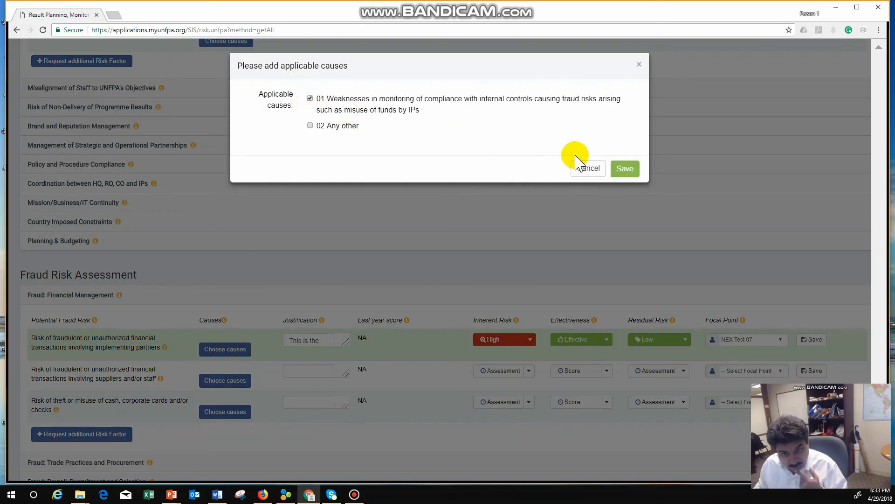
pyautogui.click(625, 170)
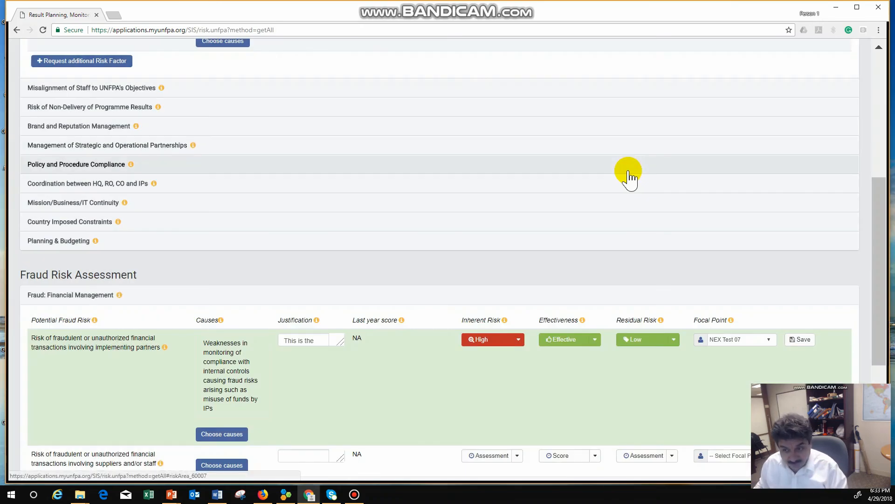
# Select NEX Test 07 as focal point for the implementing-partners fraud risk and save the risk factor
pyautogui.click(768, 340)
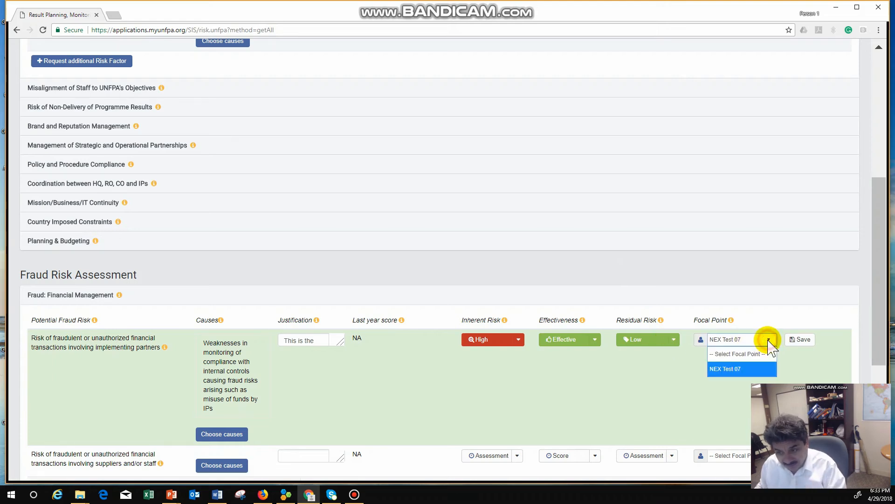
pyautogui.click(744, 370)
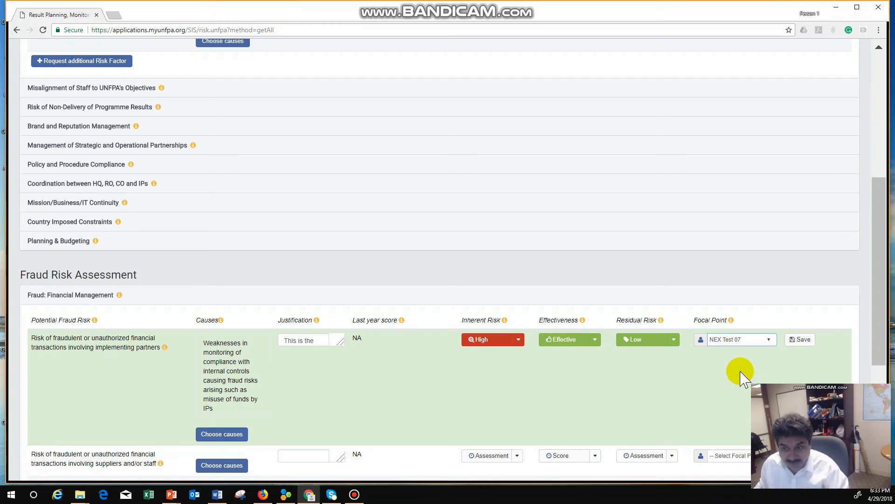
pyautogui.click(798, 343)
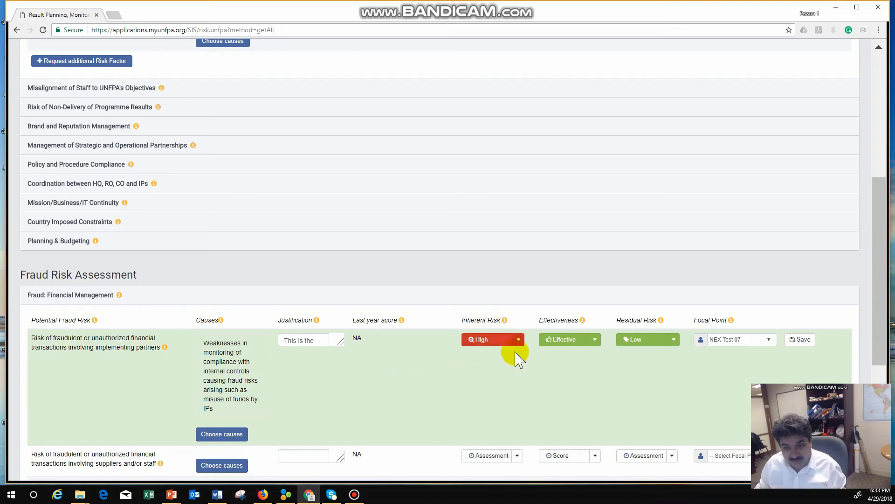
# Try to save the implementing-partners fraud risk with High inherent risk, Ineffective effectiveness and Low residual risk
pyautogui.click(519, 339)
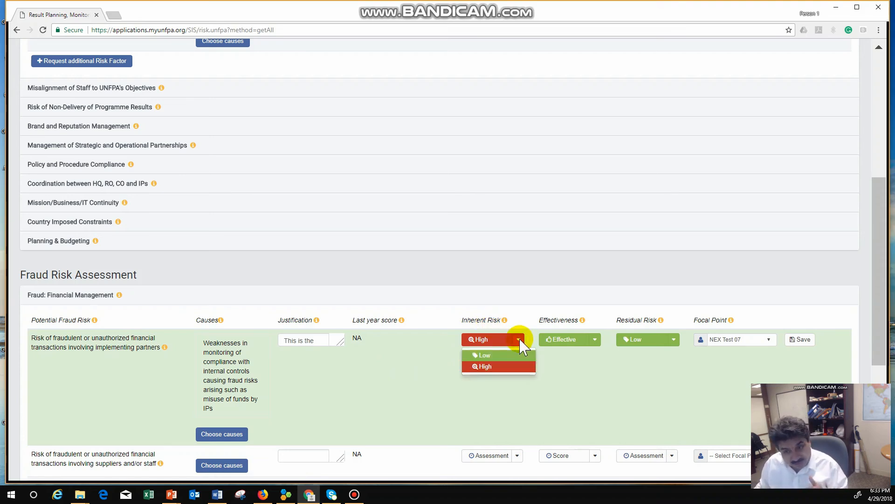
pyautogui.click(499, 368)
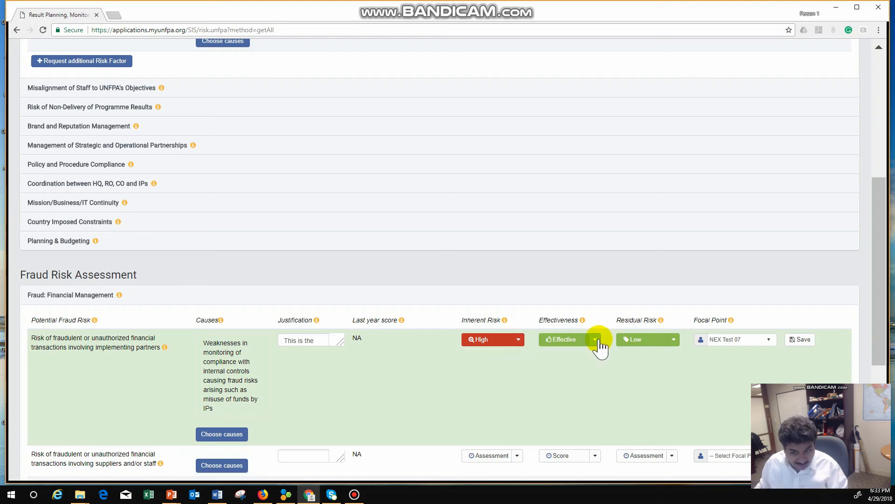
pyautogui.click(596, 340)
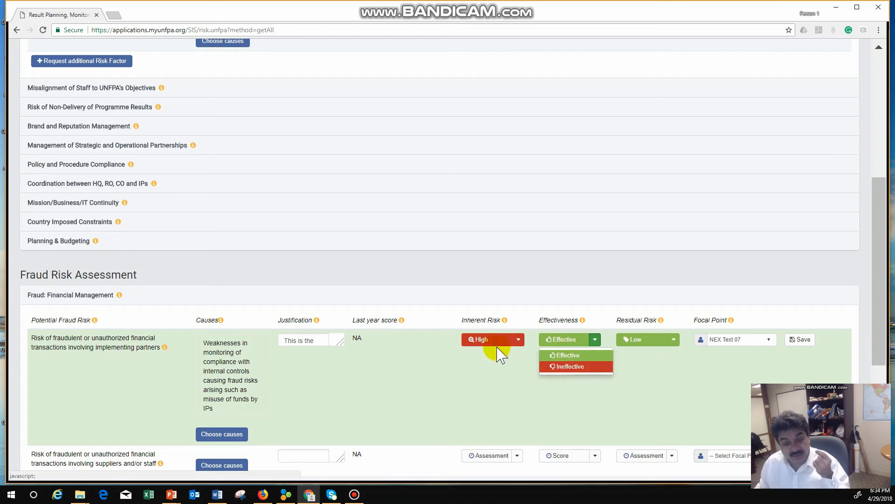
pyautogui.click(568, 367)
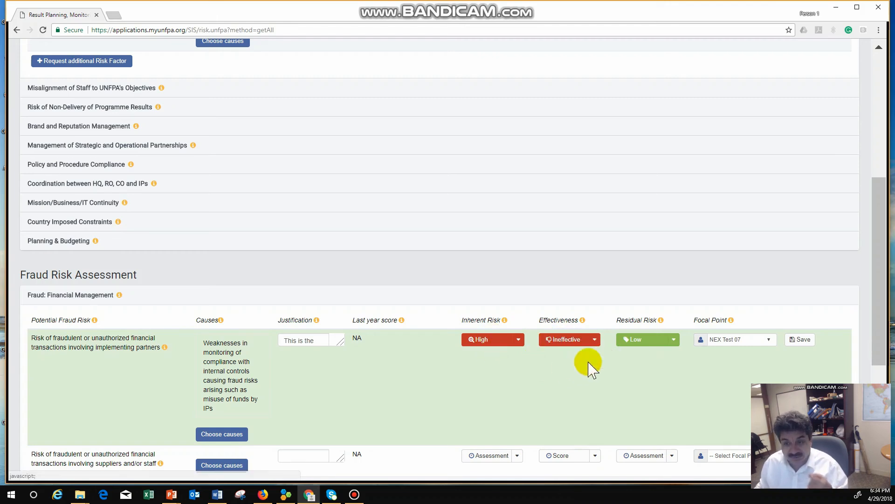
pyautogui.click(673, 343)
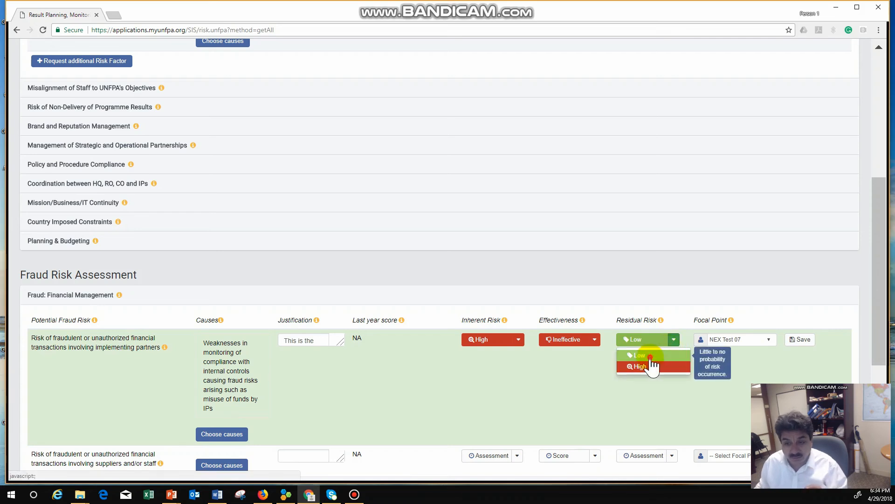
pyautogui.click(653, 364)
pyautogui.click(800, 343)
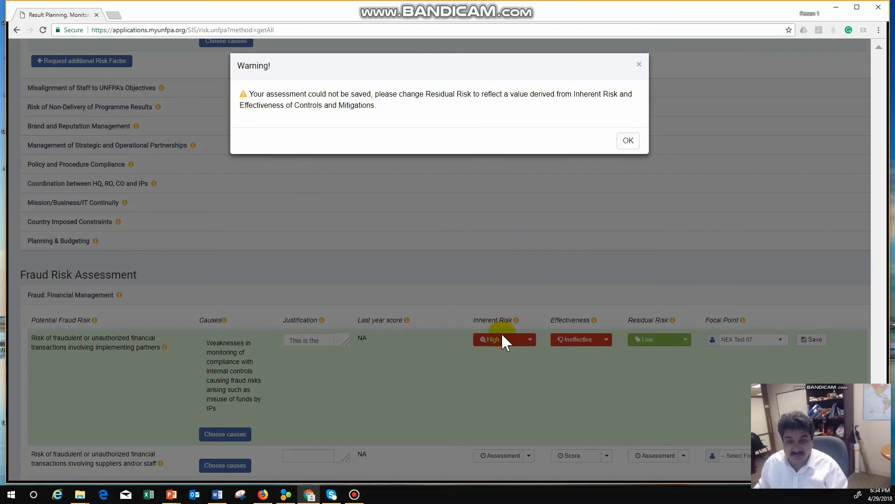
pyautogui.click(627, 141)
# Change the implementing-partners fraud risk's residual risk to High and save the risk factor
pyautogui.click(675, 339)
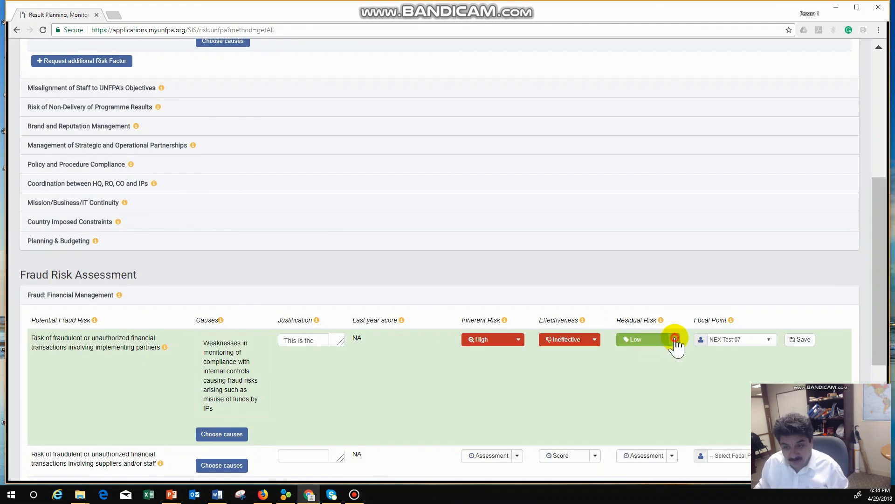
pyautogui.click(638, 369)
pyautogui.click(798, 344)
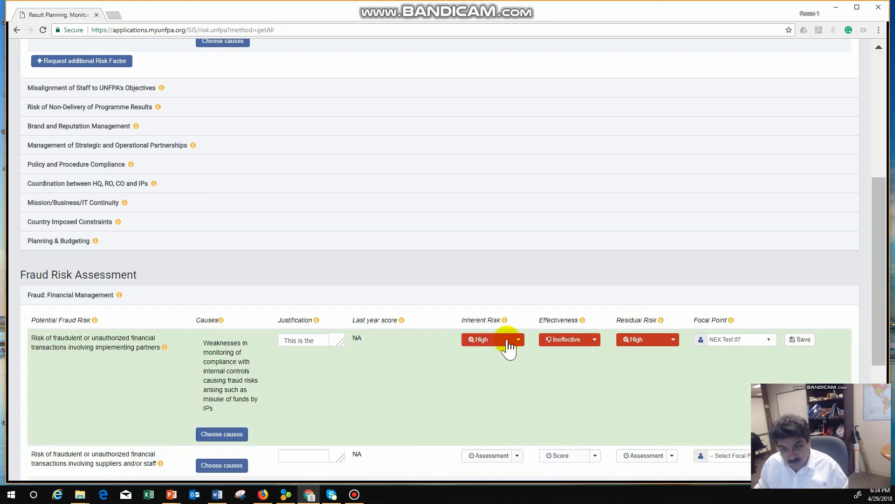
# Try to save the implementing-partners fraud risk with Low inherent risk, Effective effectiveness and High residual risk
pyautogui.click(517, 342)
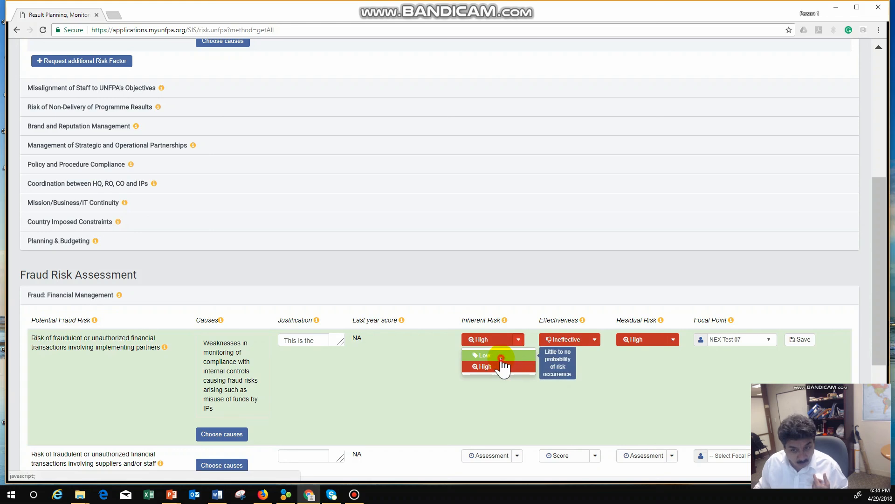
pyautogui.click(501, 356)
pyautogui.click(595, 340)
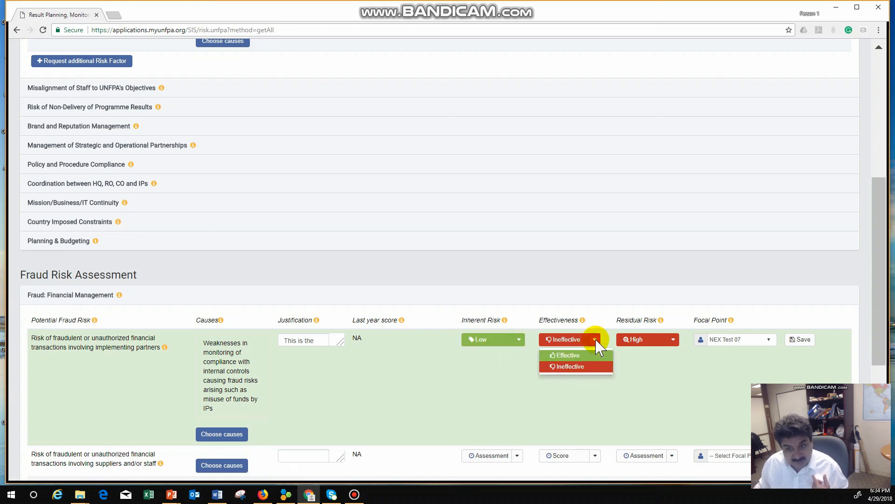
pyautogui.click(567, 355)
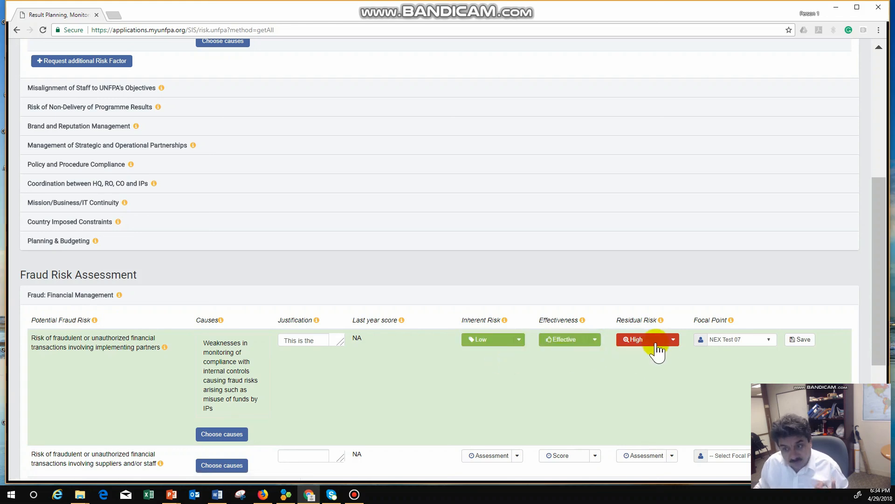
pyautogui.click(675, 343)
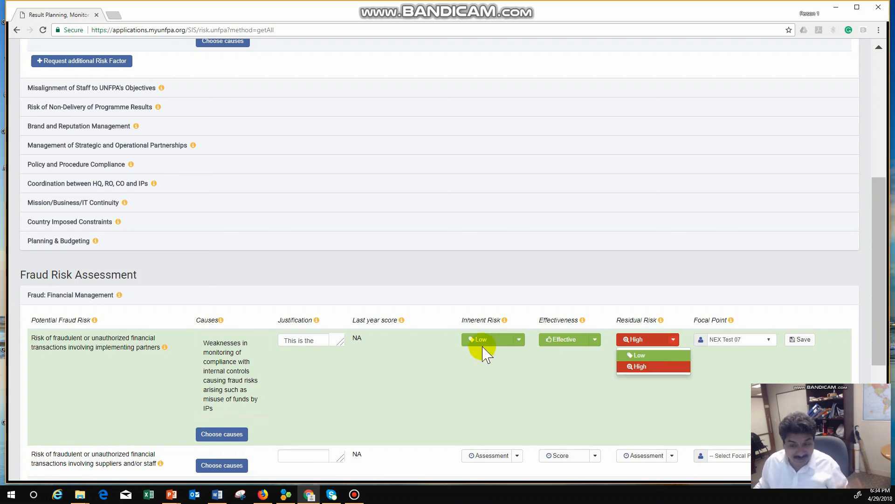
pyautogui.click(646, 366)
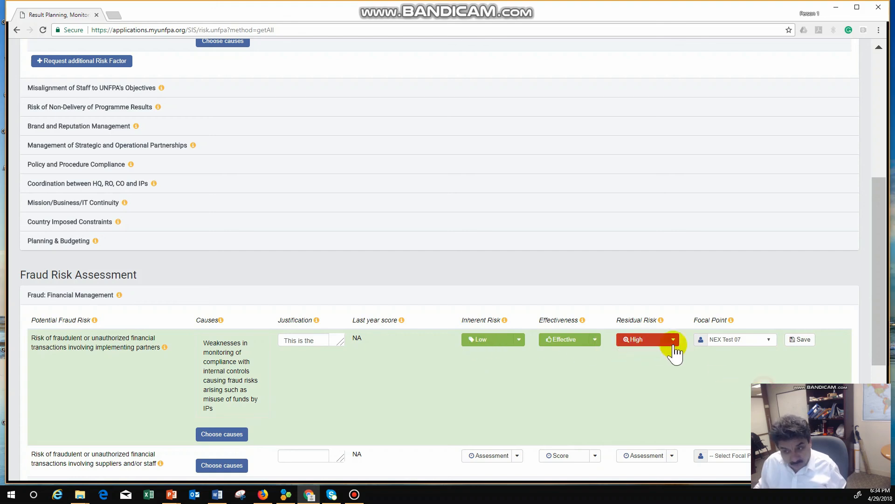
pyautogui.click(798, 340)
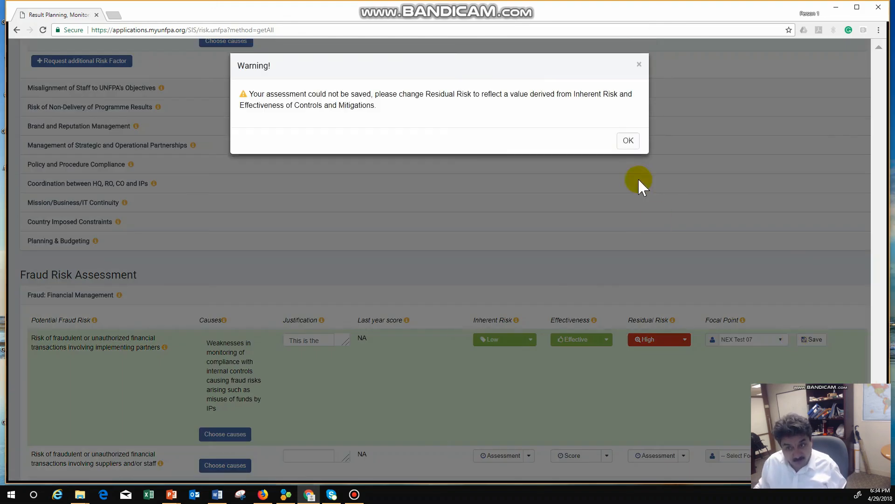
pyautogui.click(627, 141)
# Change the implementing-partners fraud risk's residual risk to Low and save the risk factor
pyautogui.click(672, 339)
pyautogui.click(647, 355)
pyautogui.click(799, 340)
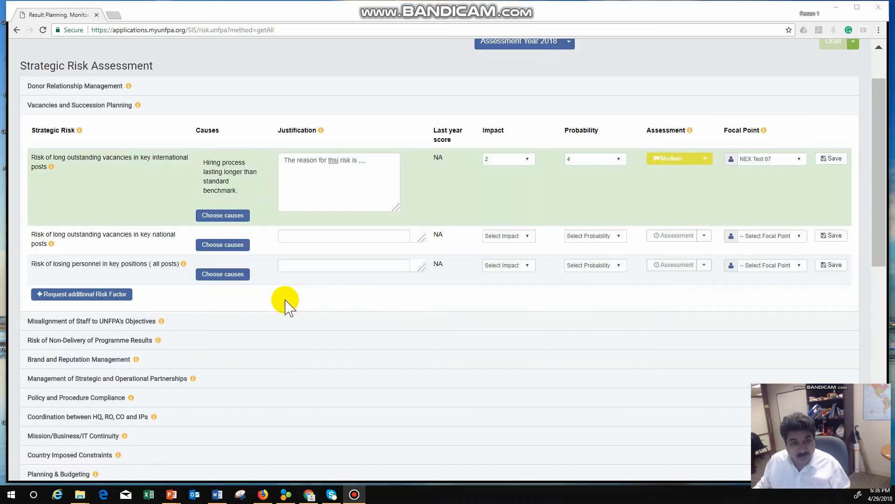
pyautogui.scroll(-3, 286, 303)
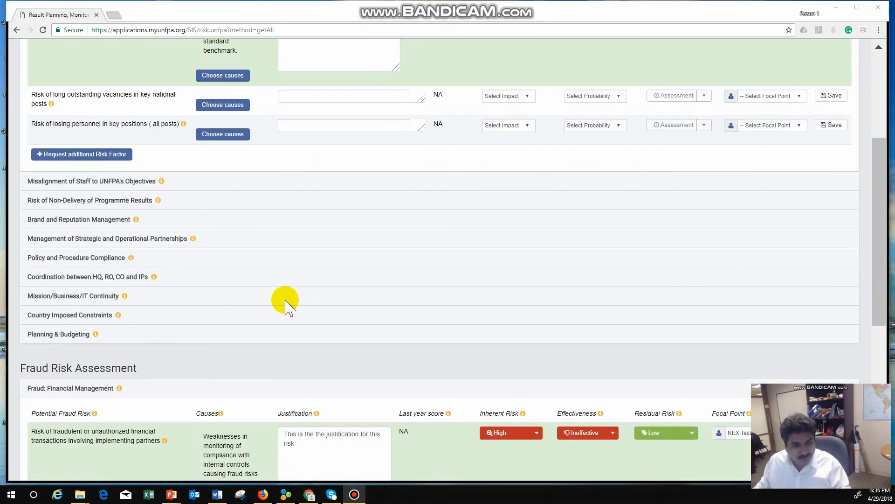
pyautogui.scroll(-2, 285, 304)
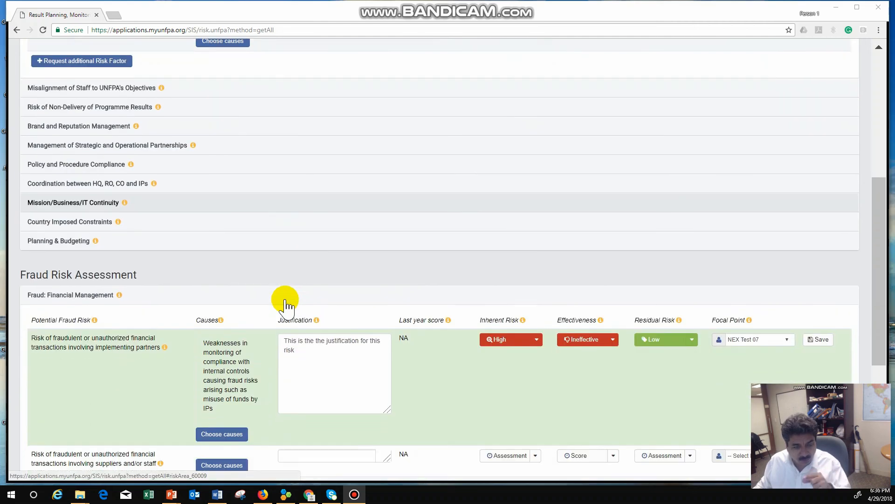
pyautogui.scroll(-3, 285, 303)
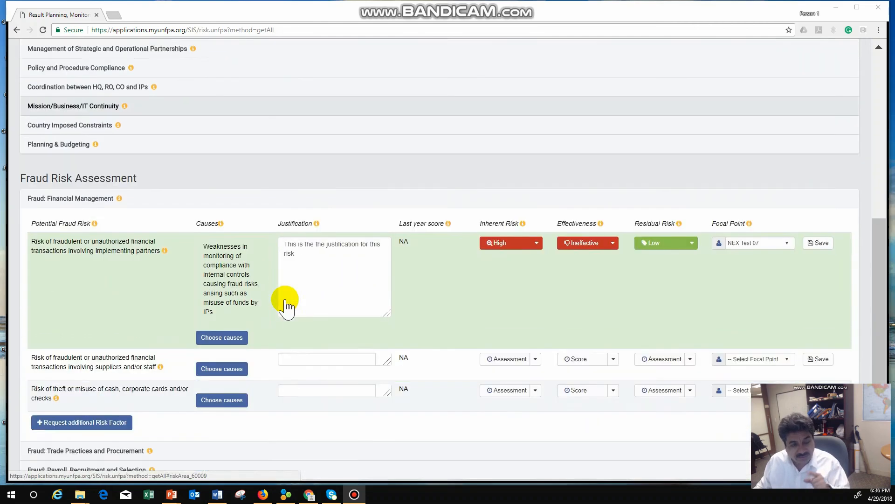